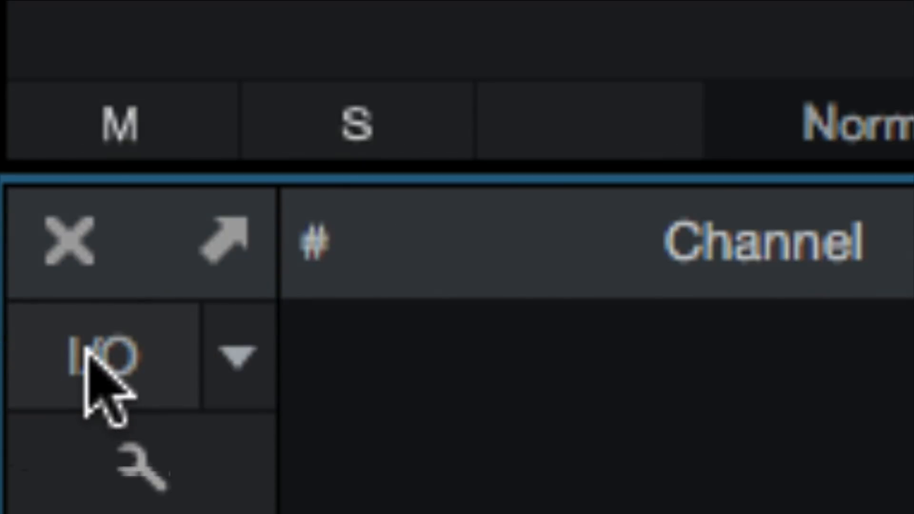
Open the song's audio I/O setup and remove every existing input, from Input 1 through Inputs 23-24.
left_click(90, 354)
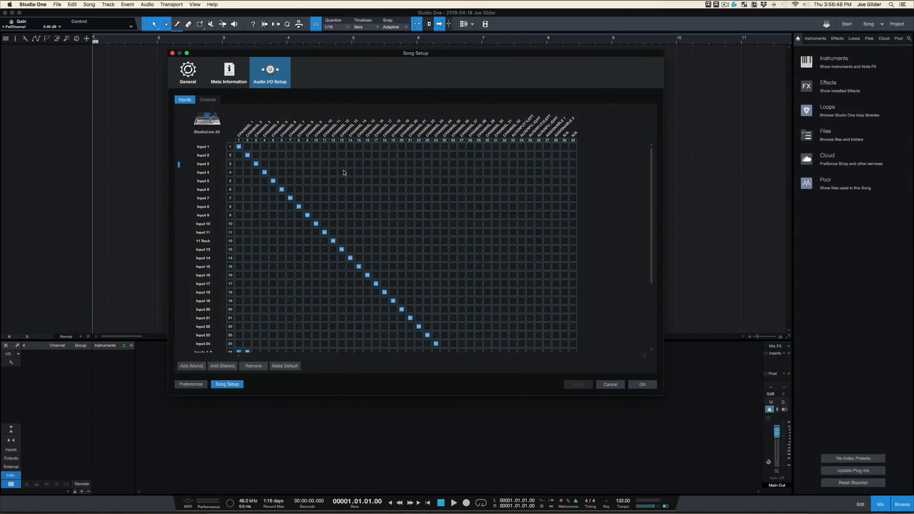
scroll(344, 172, "down", 5)
scroll(345, 172, "up", 5)
left_click(212, 148)
scroll(222, 209, "down", 5)
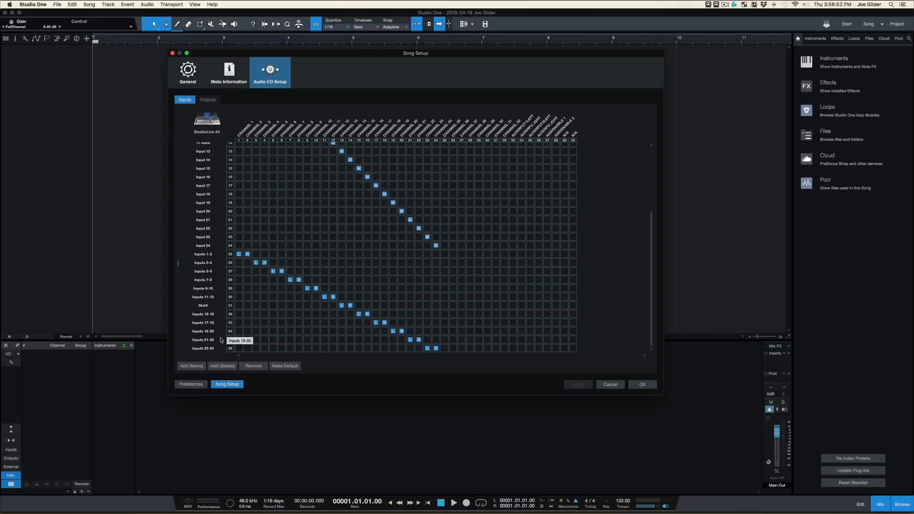
left_click(209, 351, "shift")
left_click(253, 366)
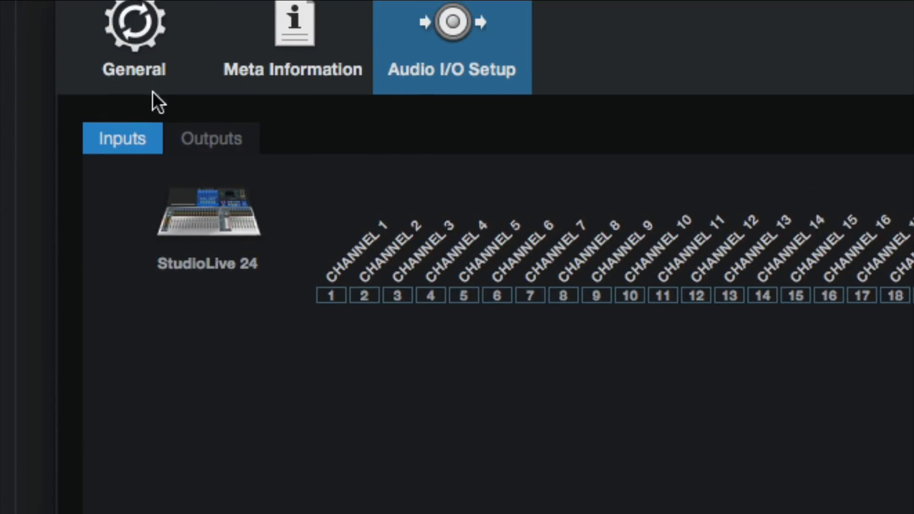
Remove the second stereo output and route Main Out to channels 1 and 2.
left_click(204, 99)
left_click(196, 362)
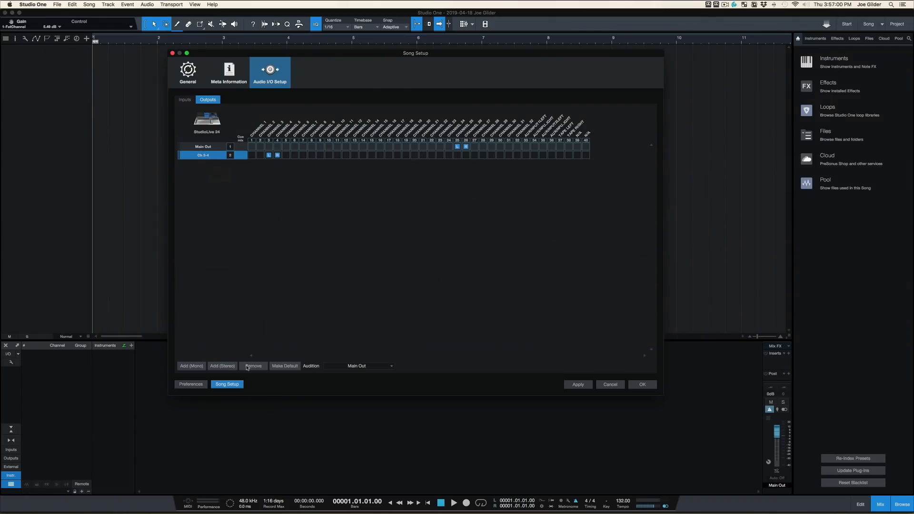
left_click(252, 146)
left_click(258, 368)
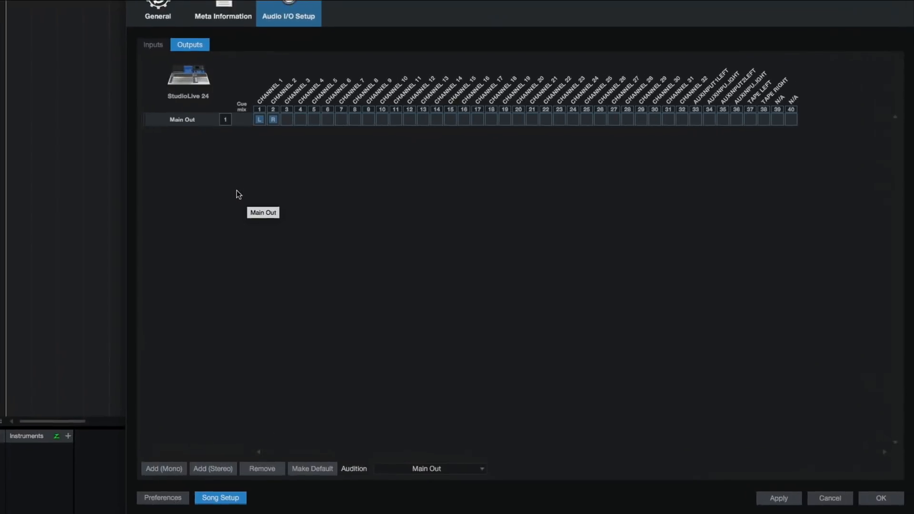
left_click(146, 74)
left_click(172, 71)
left_click(149, 74)
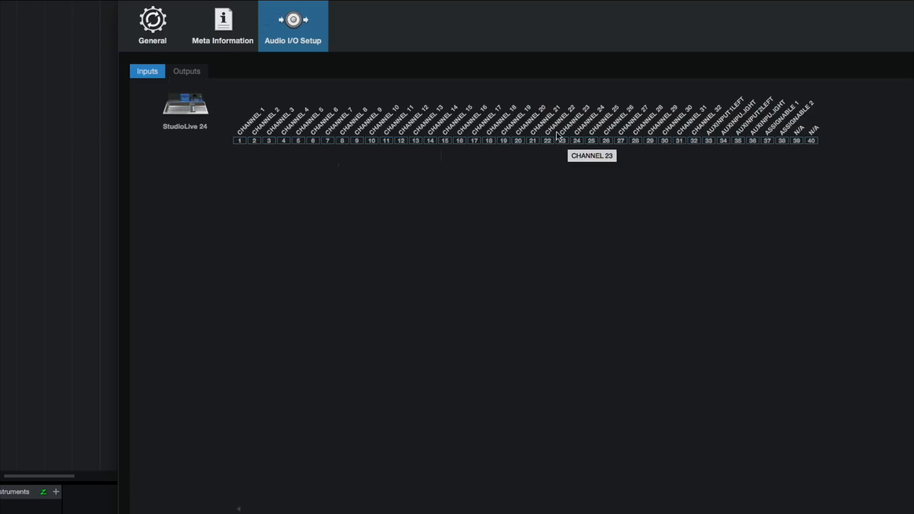
left_click(179, 71)
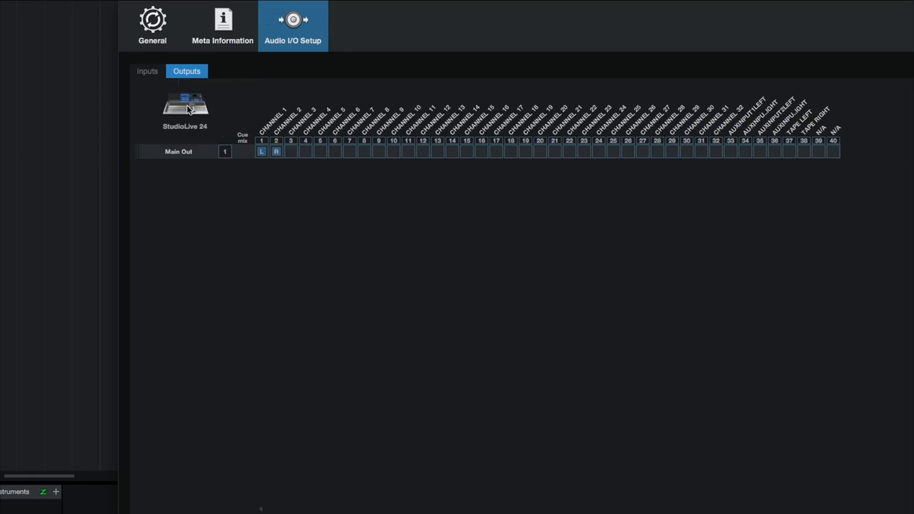
Add 24 mono inputs assigned in order to channels 1 through 24, and apply the song setup.
left_click(149, 75)
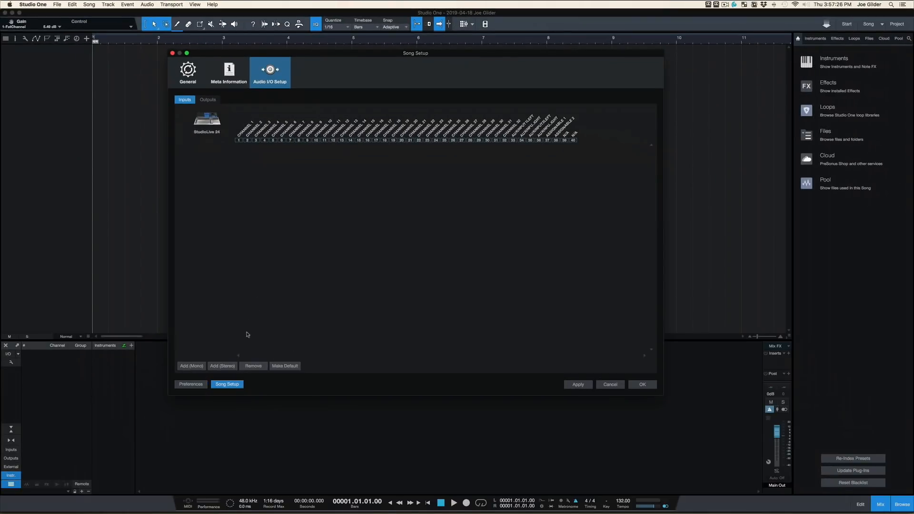
left_click(191, 366)
left_click(191, 366)
double_click(192, 366)
double_click(192, 366)
double_click(191, 366)
left_click(191, 366)
double_click(194, 367)
left_click(194, 366)
double_click(194, 367)
left_click(194, 367)
double_click(194, 367)
left_click(194, 367)
double_click(194, 367)
double_click(194, 367)
left_click(194, 367)
left_click(194, 367)
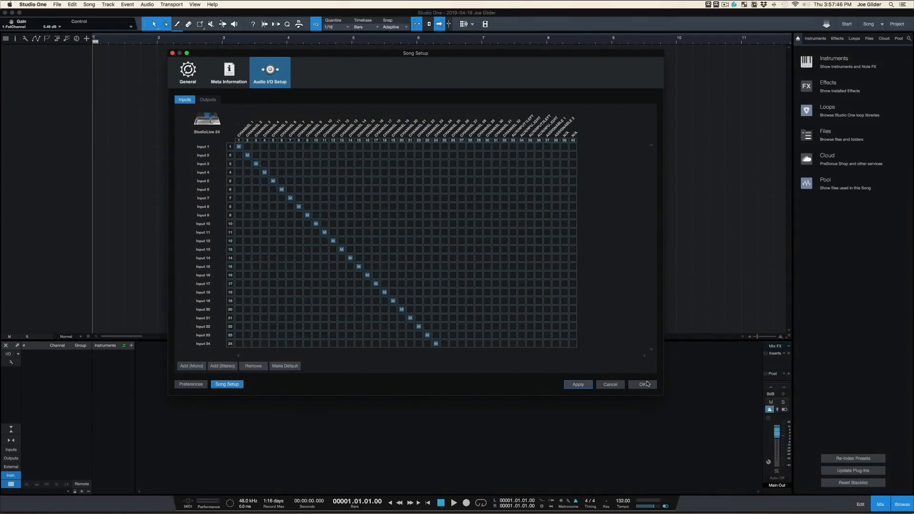
left_click(643, 385)
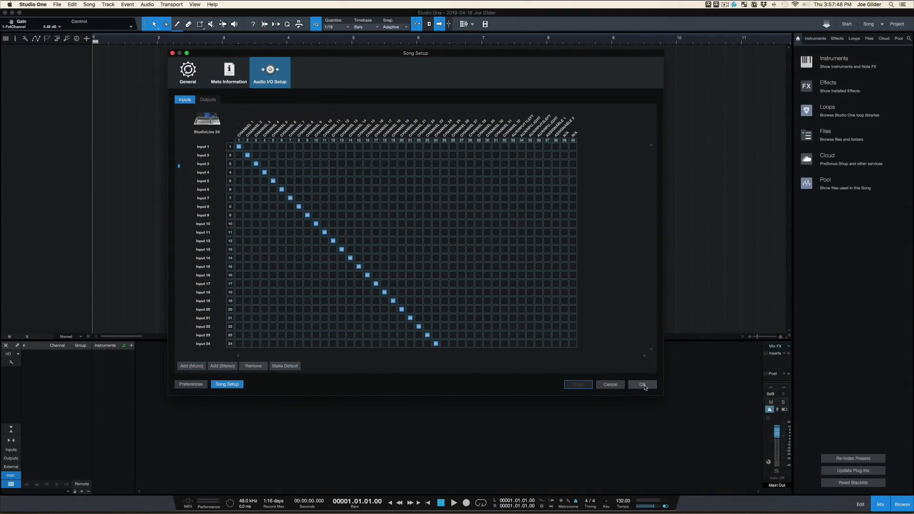
left_click(644, 385)
Turn snapping off and add an audio track named Acoustic.
key("n")
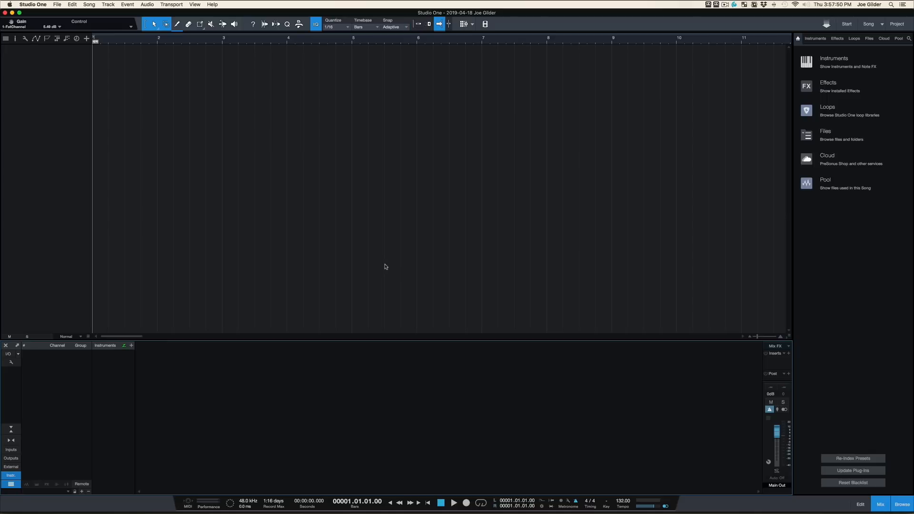
key("t")
key("Return")
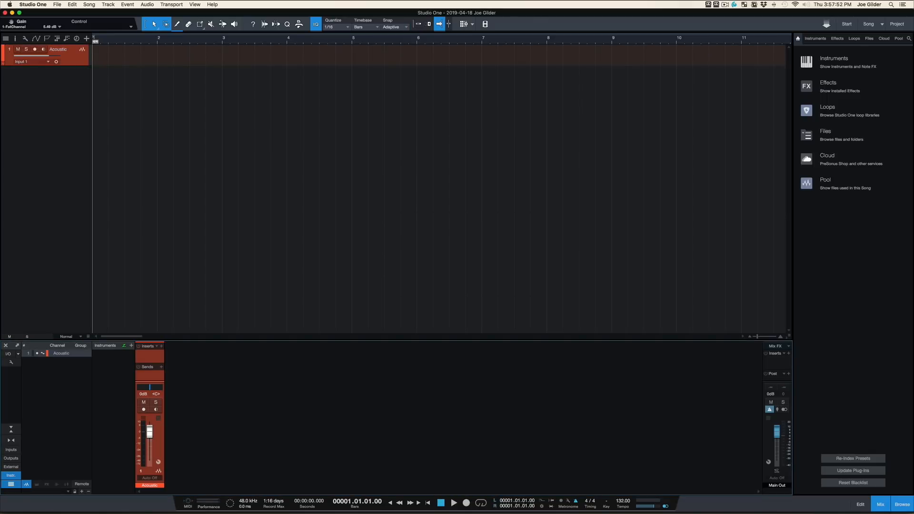
Enlarge the mixer to reveal the Acoustic channel's routing selectors and choose Input 1 - CHANNEL 1 as its input.
left_click_drag(153, 340, 154, 274)
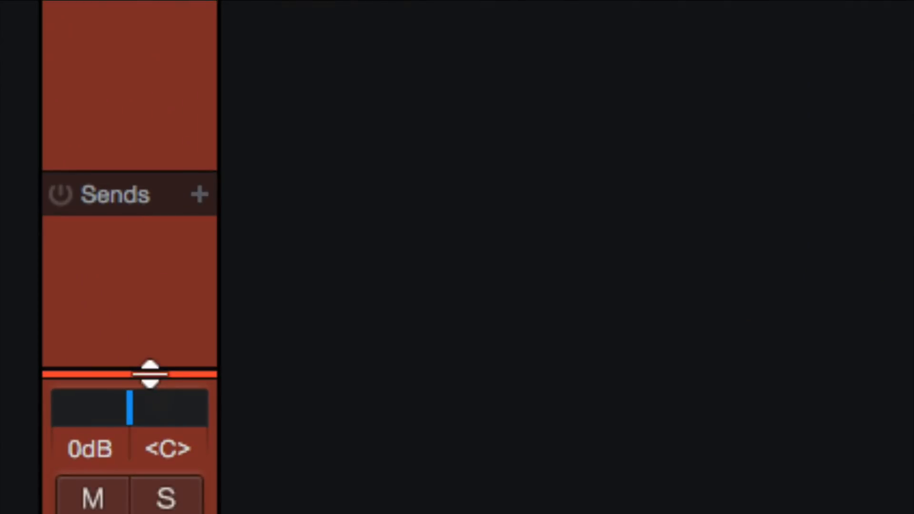
left_click_drag(153, 382, 154, 363)
left_click(131, 307)
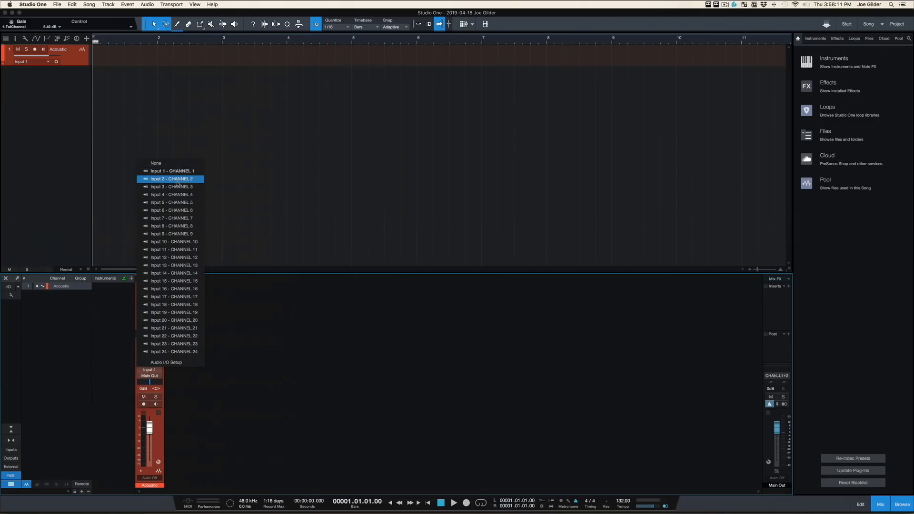
left_click(238, 73)
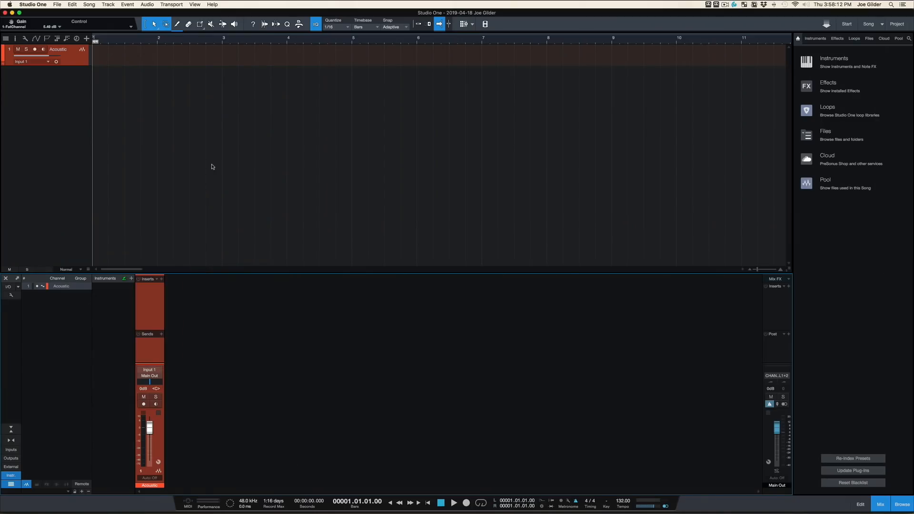
Rename Input 14 as ADL700 in the audio I/O setup, apply it, and check the Acoustic channel's input list.
left_click(10, 296)
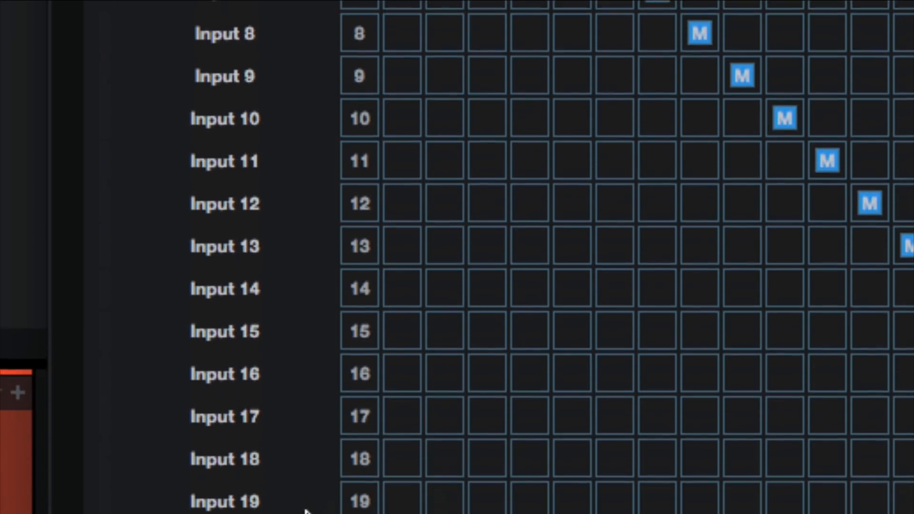
double_click(246, 286)
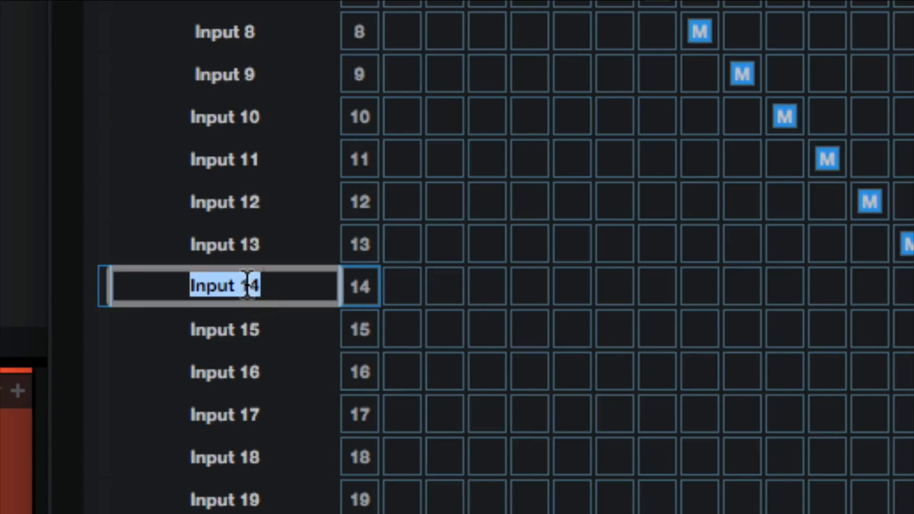
type("ADL70")
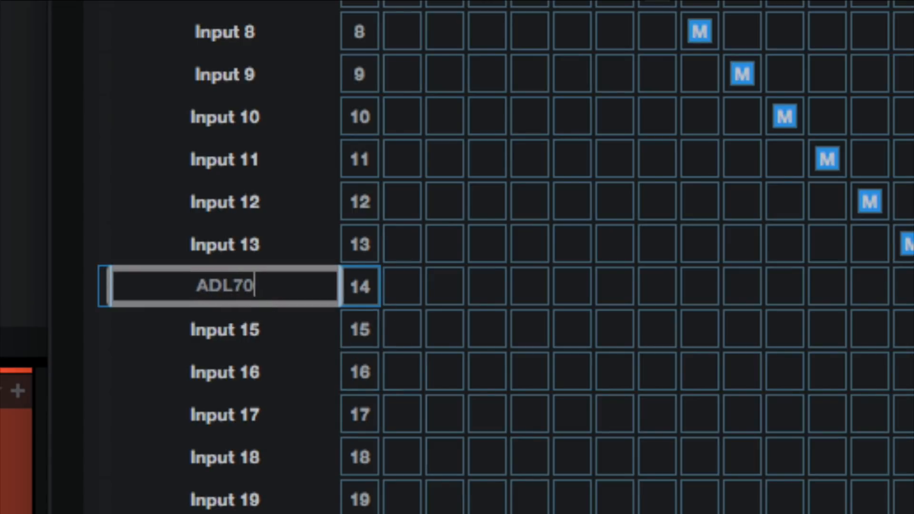
type("0")
key("Return")
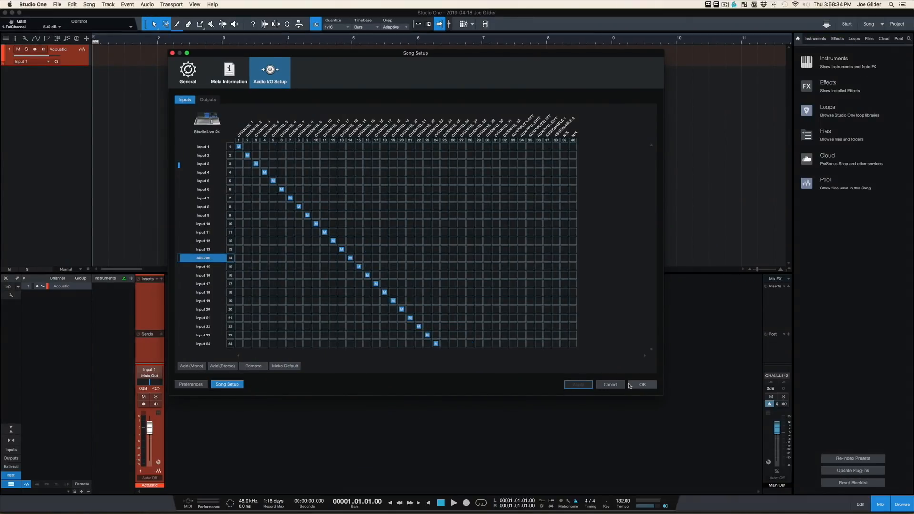
left_click(642, 384)
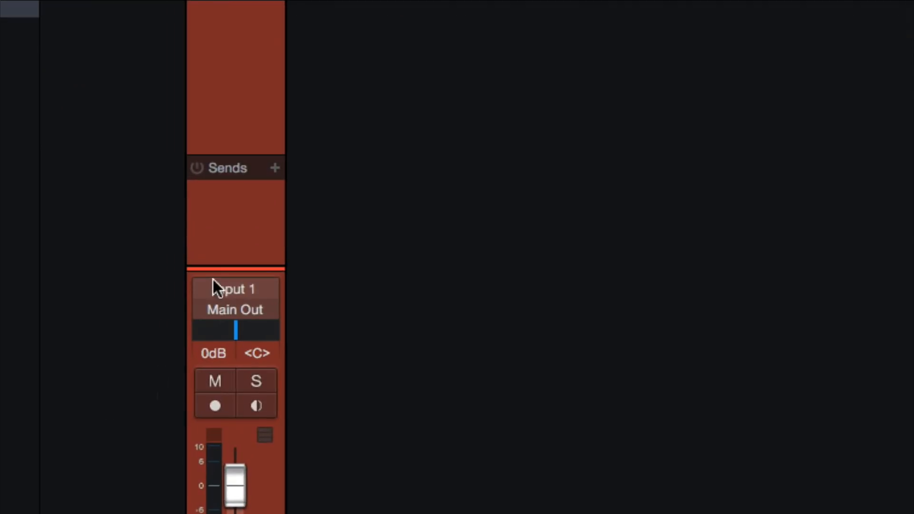
left_click(148, 369)
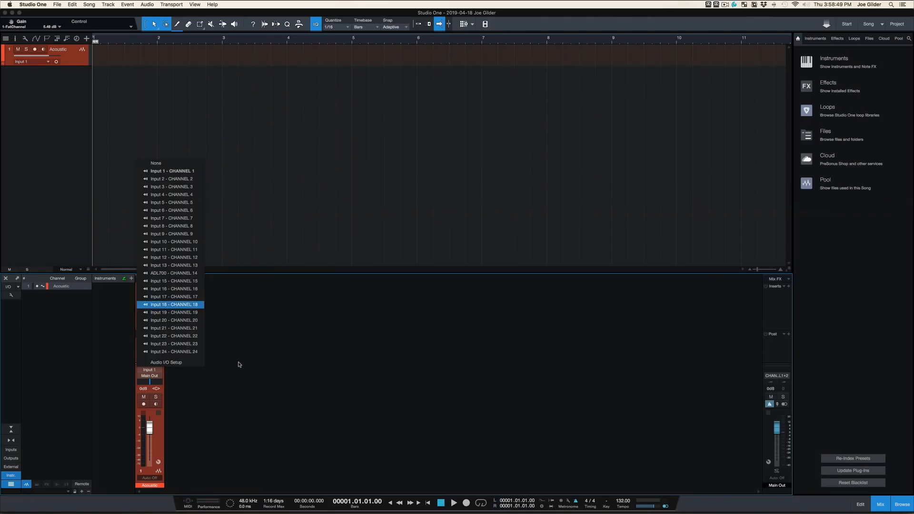
left_click(238, 363)
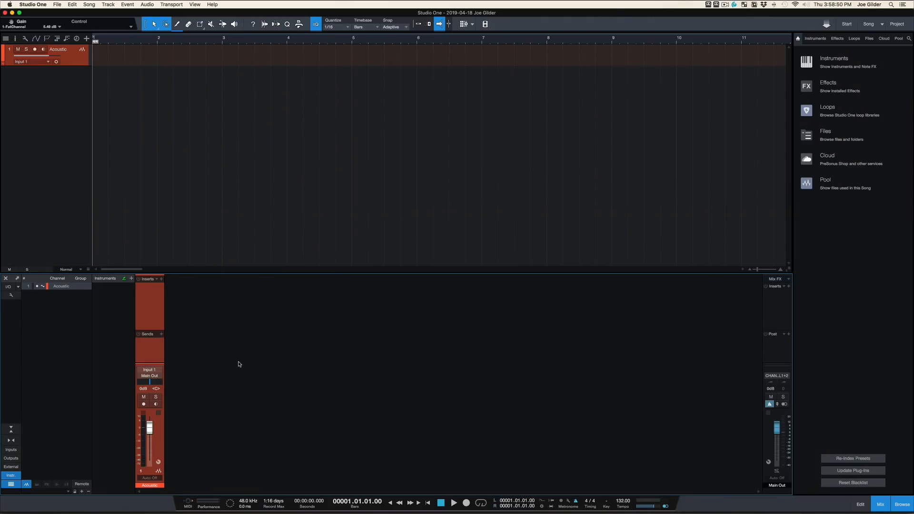
Rename Input 3 as VO in the audio I/O setup and apply the change.
left_click(9, 287)
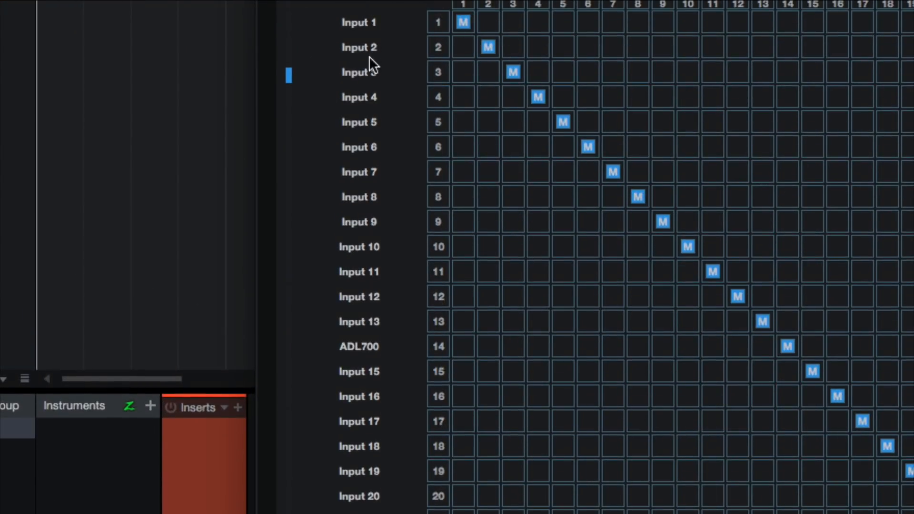
left_click(359, 71)
double_click(359, 70)
type("VO")
key("Return")
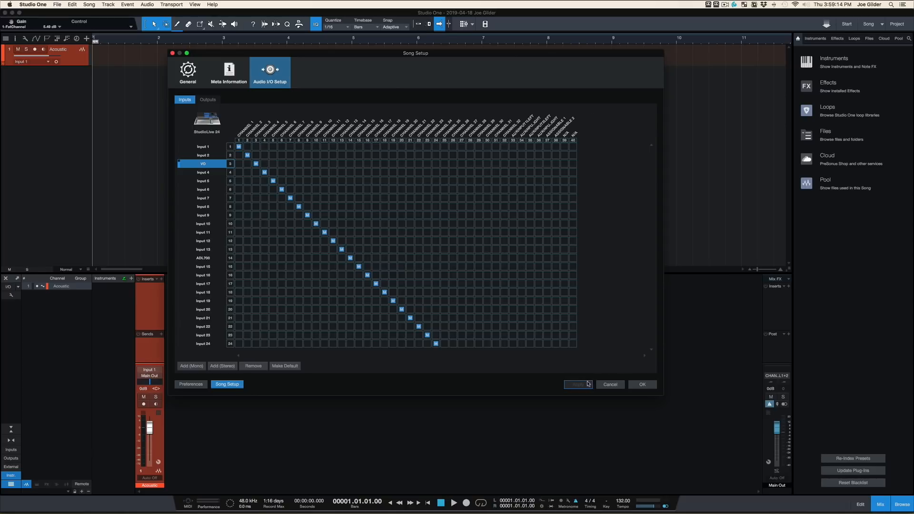
left_click(636, 385)
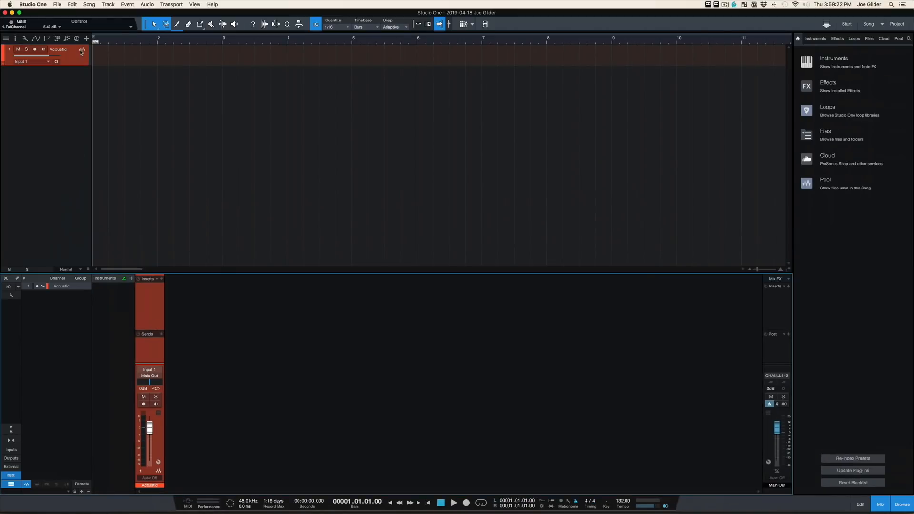
Switch the Acoustic track to stereo and check which inputs its channel offers.
left_click(56, 62)
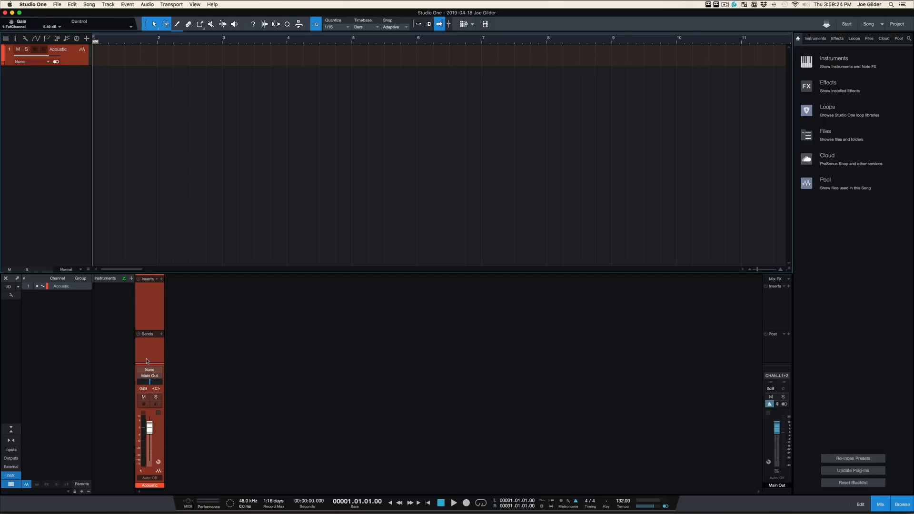
left_click(146, 370)
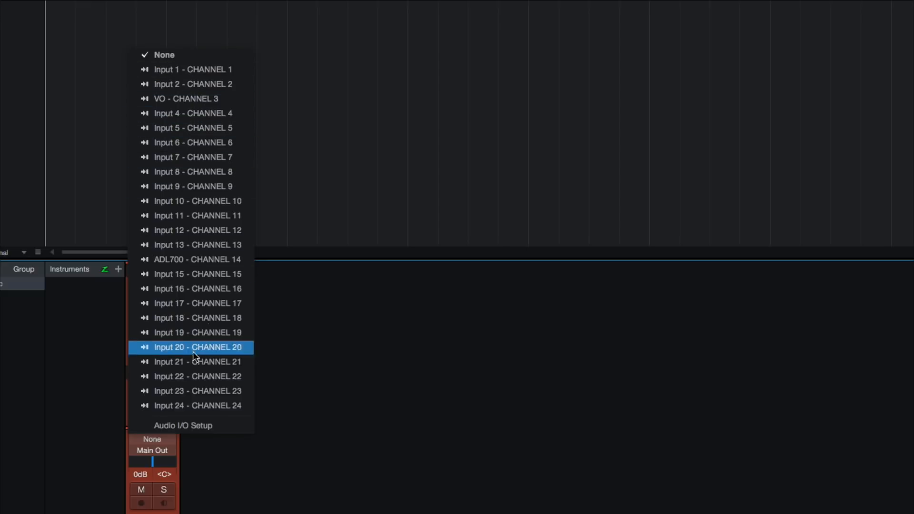
left_click(349, 350)
Reopen the audio I/O setup and add twelve stereo inputs below Input 24.
left_click(12, 298)
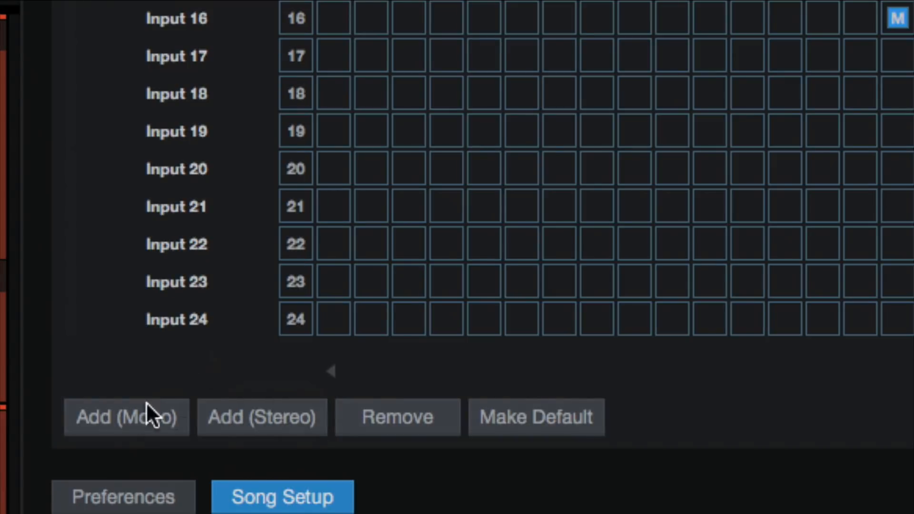
left_click(252, 415)
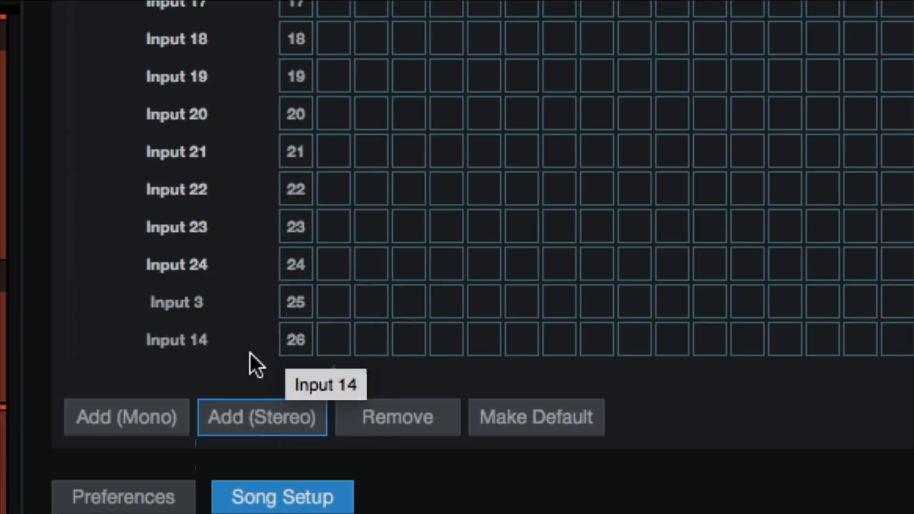
left_click(250, 404)
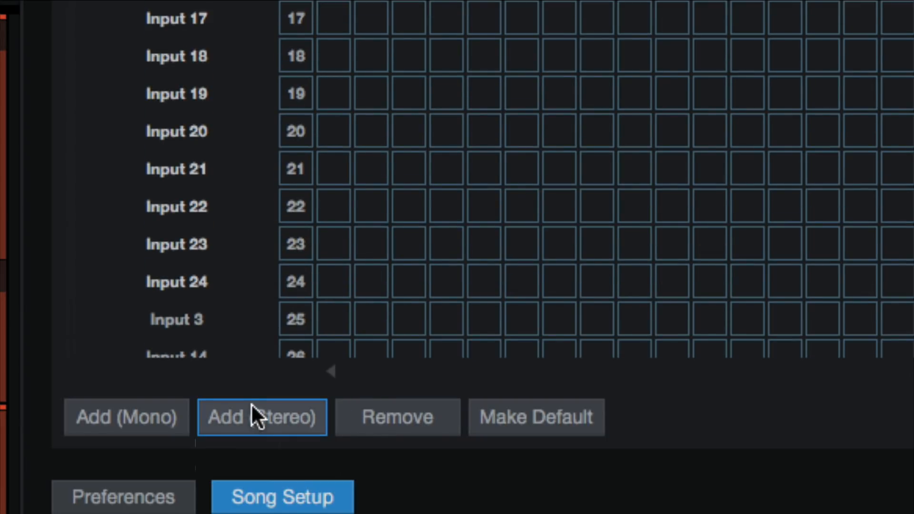
left_click(250, 406)
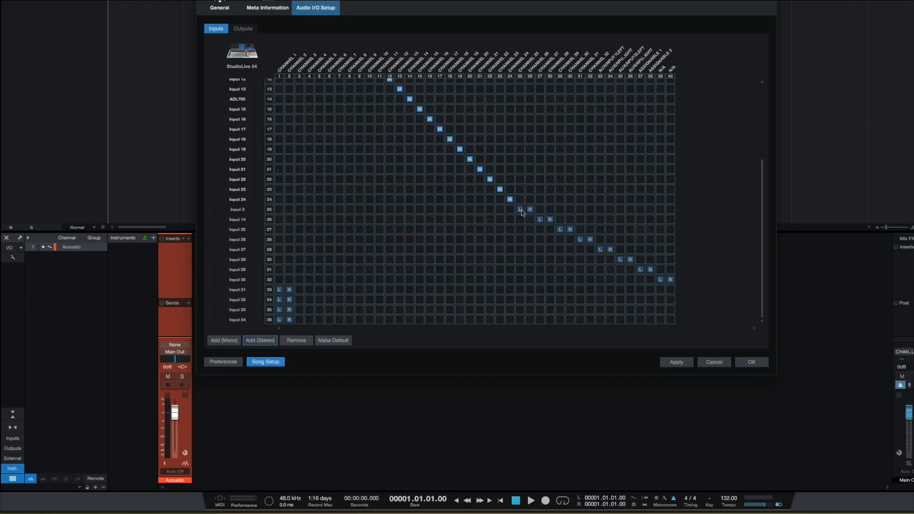
Route the stereo inputs in rows 26 to 36 to consecutive channel pairs 1-2 through 21-22, and add another stereo input on channels 23-24.
left_click(279, 220)
left_click(299, 229)
left_click(320, 249)
left_click(319, 239)
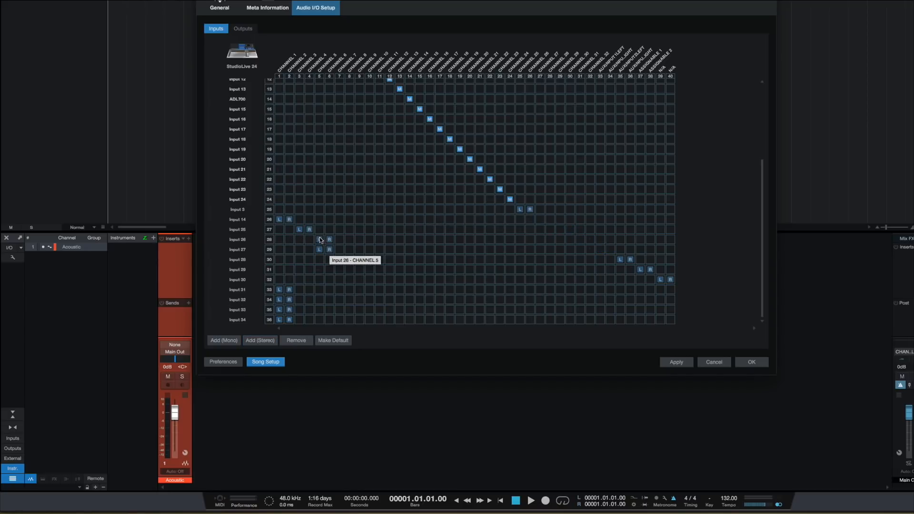
left_click(340, 249)
left_click(360, 259)
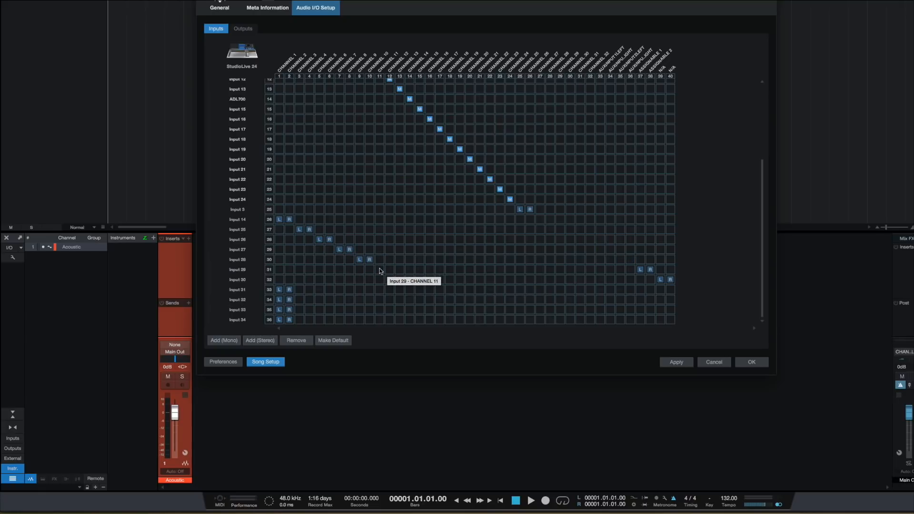
left_click(379, 269)
left_click(399, 280)
left_click(420, 290)
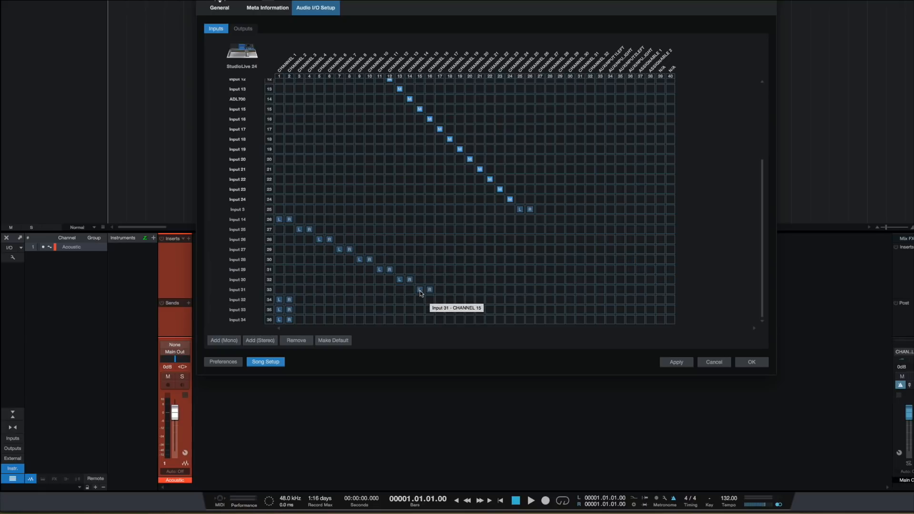
left_click(438, 300)
left_click(481, 320)
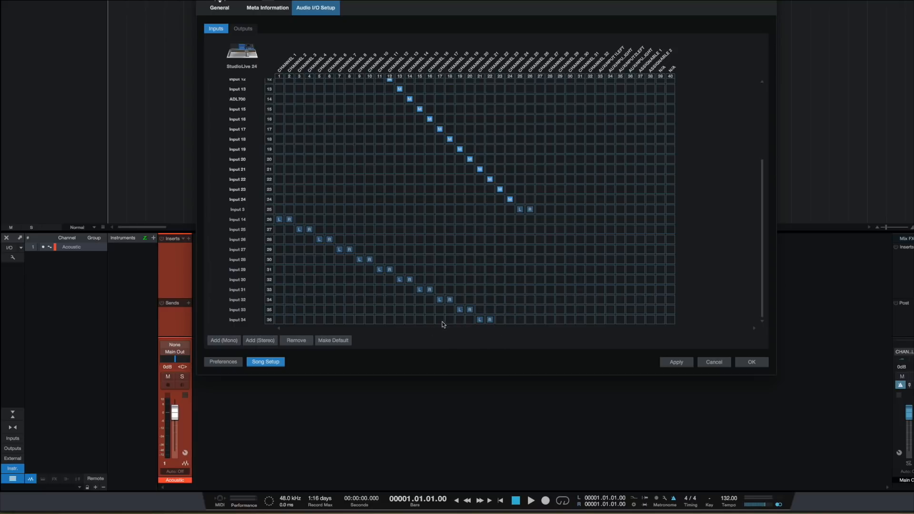
left_click(260, 340)
left_click(500, 319)
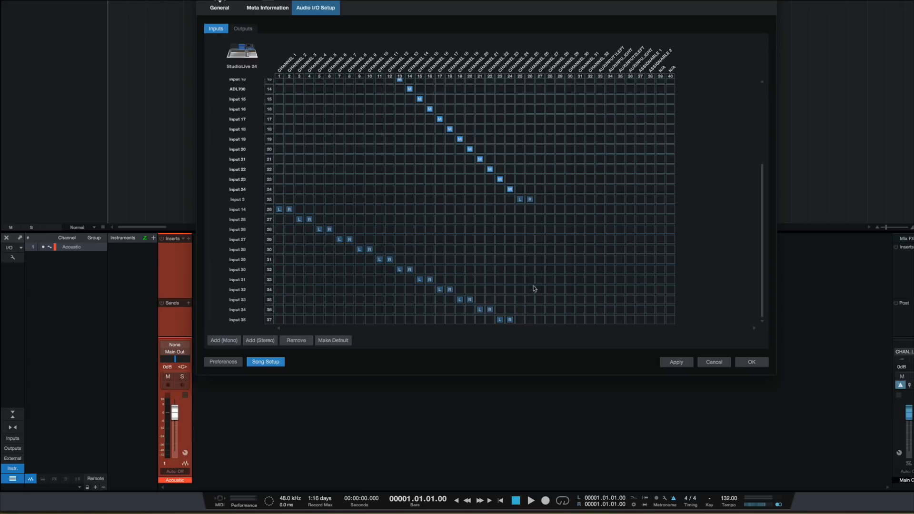
Remove the extra stereo input in row 25 on channels 25-26, apply the change and close the audio I/O setup.
left_click(256, 201)
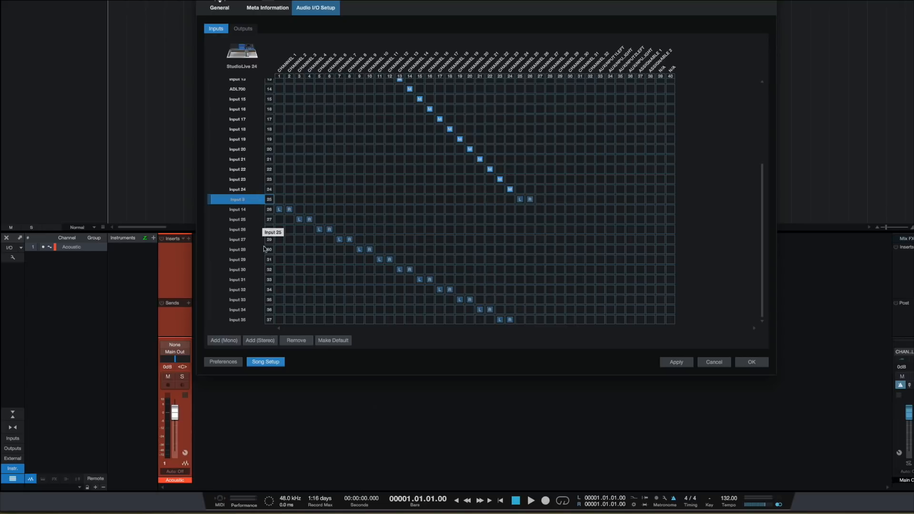
left_click(303, 345)
scroll(366, 244, "down", 1)
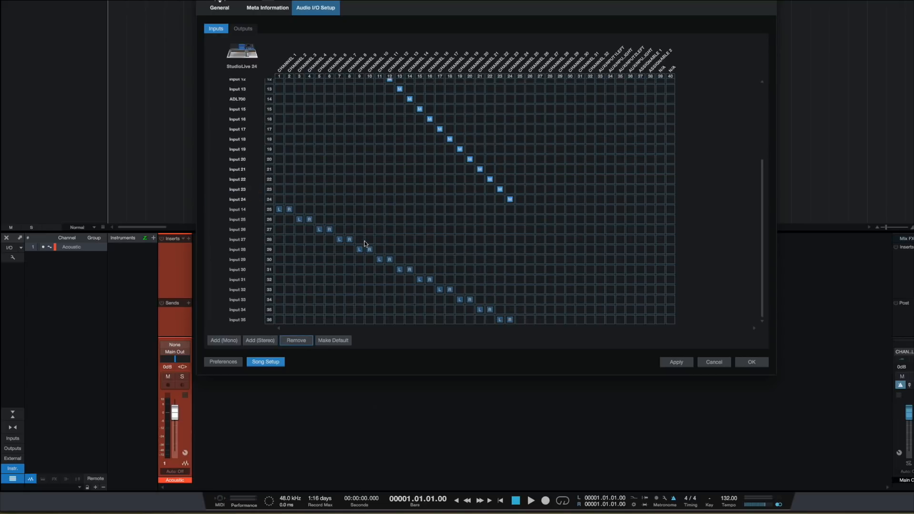
left_click(685, 363)
left_click(742, 365)
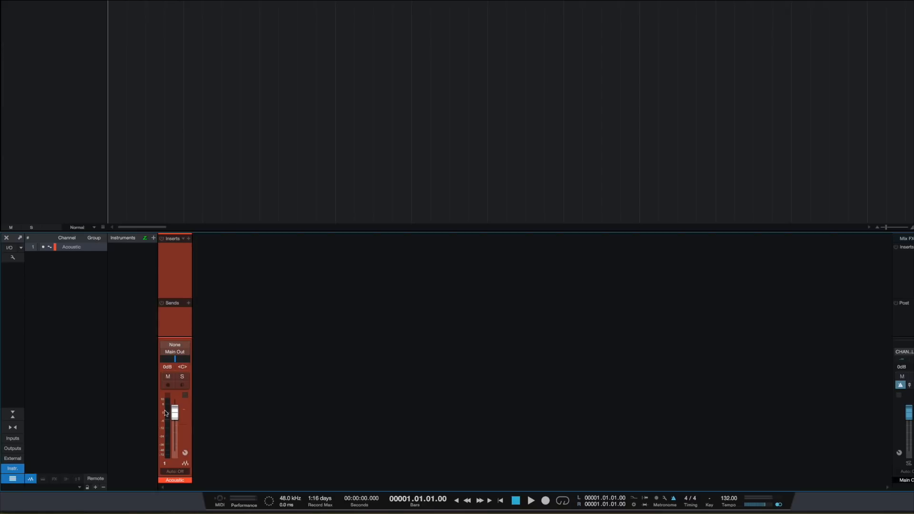
Check the stereo input pairs offered by the Acoustic channel's input selector.
left_click(176, 344)
scroll(190, 267, "up", 1)
scroll(197, 180, "down", 3)
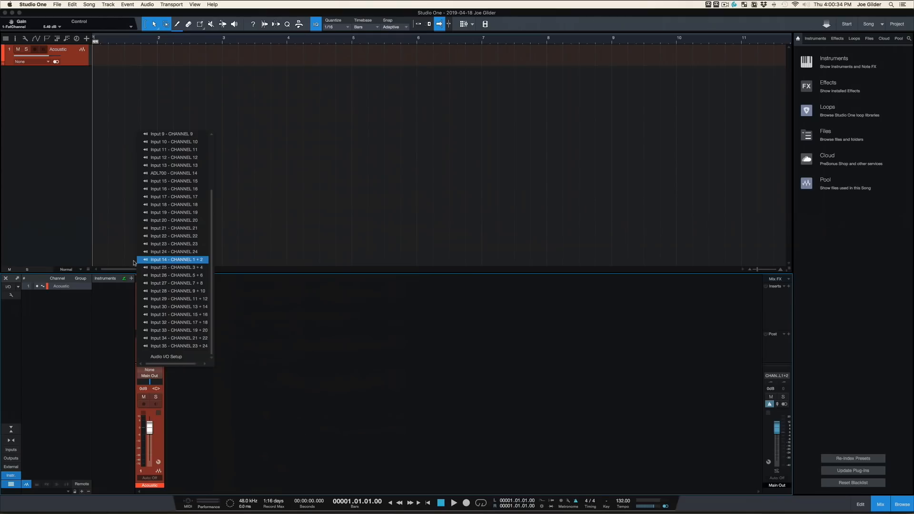
Reopen the audio I/O setup and rename the stereo inputs in rows 25 and 26 as Input 1-2 and Input 3-4.
left_click(166, 357)
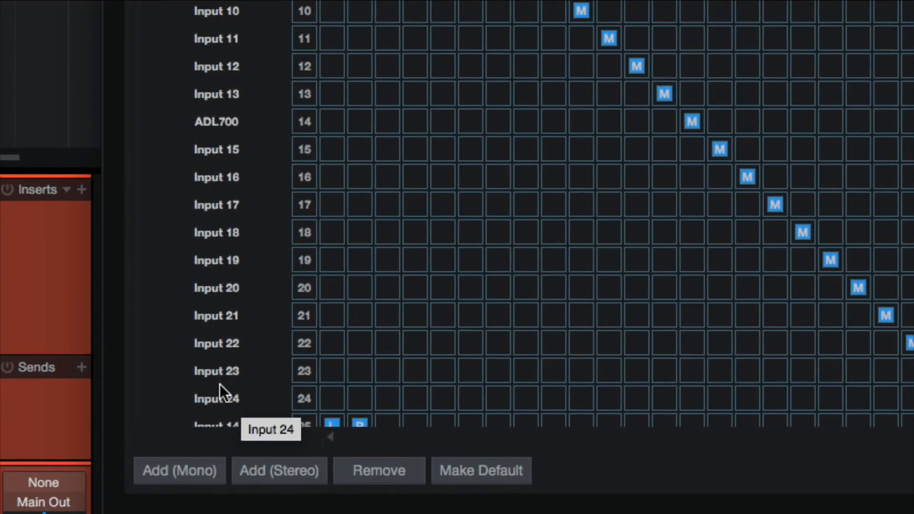
scroll(204, 338, "down", 4)
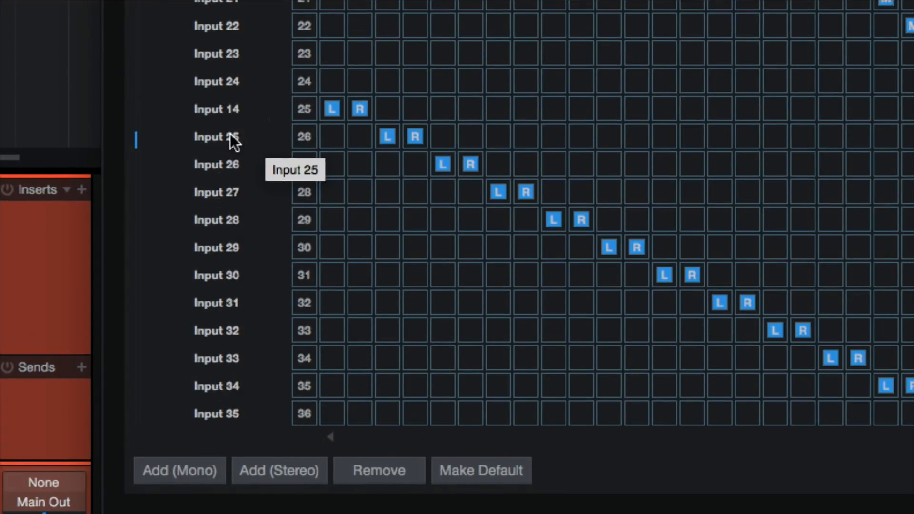
left_click(229, 113)
left_click(230, 113)
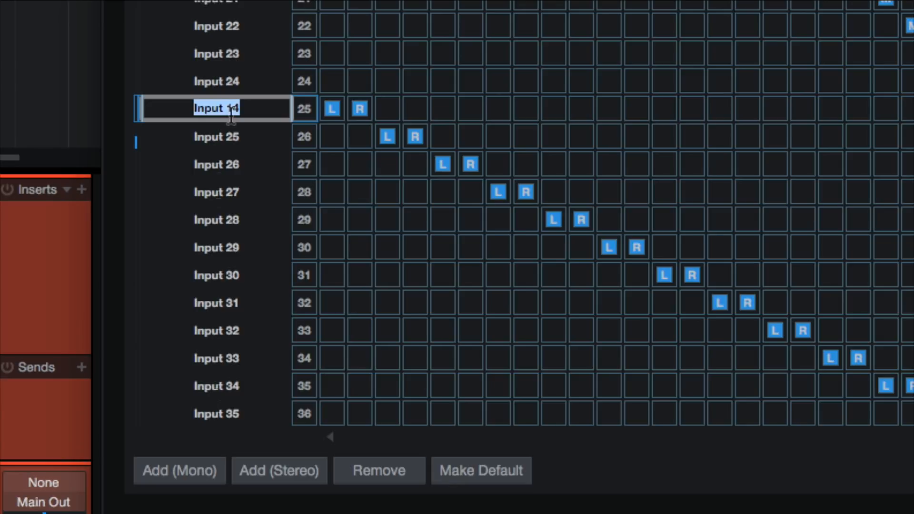
type("Input 1-2")
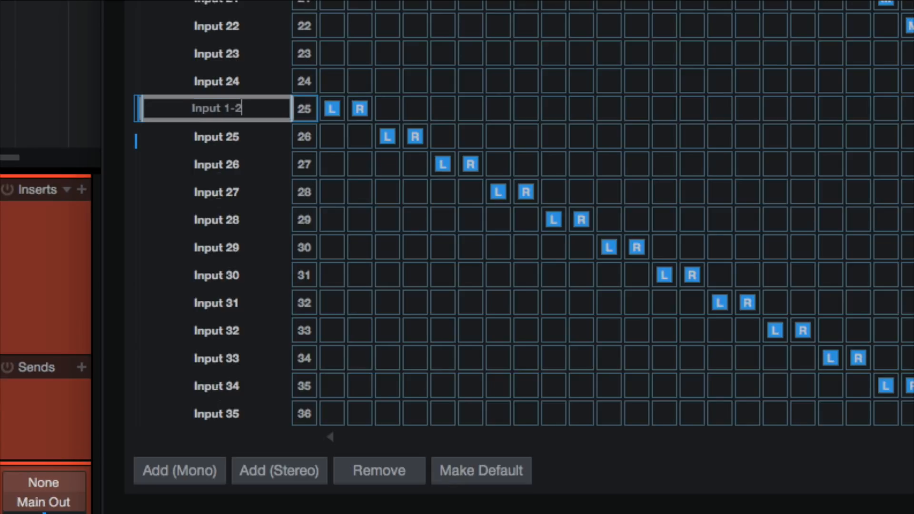
key("Tab")
type("Input 3-4")
key("Return")
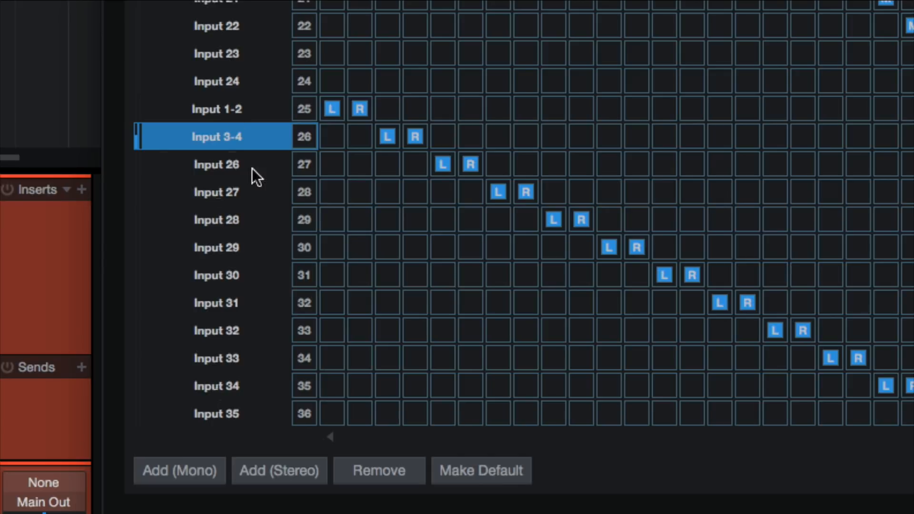
Rename the stereo input in row 29, on channels 9-10, as 11Rack.
double_click(234, 219)
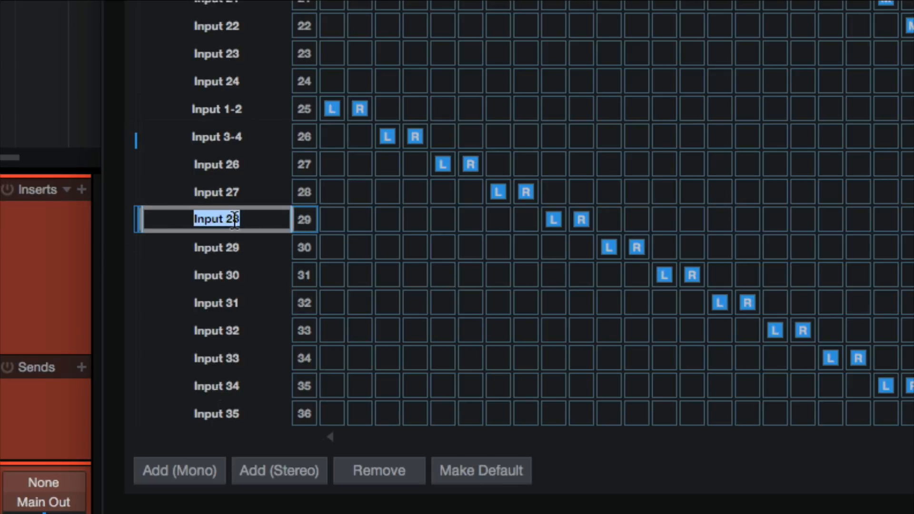
type("11Rack")
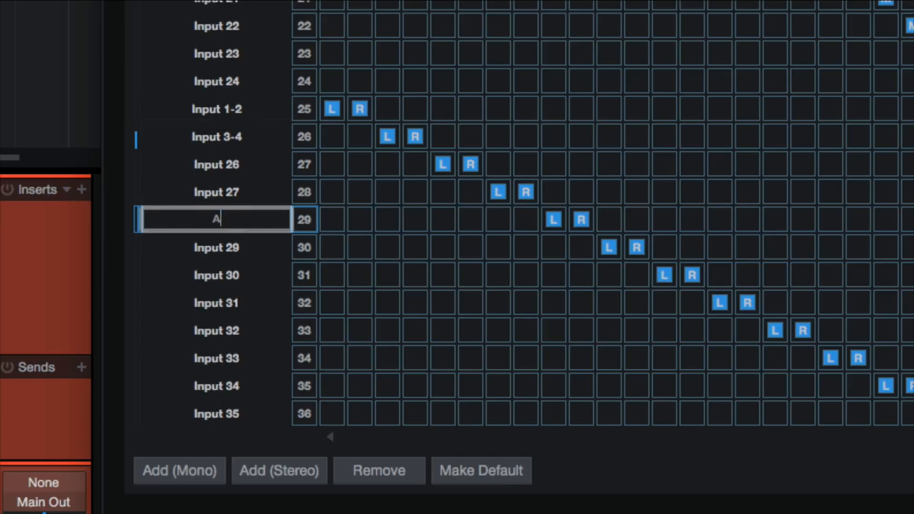
key("Return")
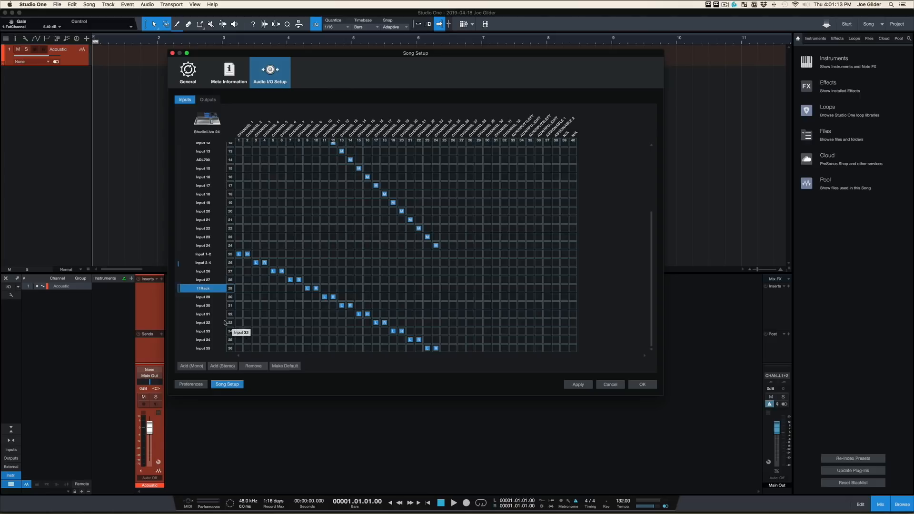
left_click(207, 100)
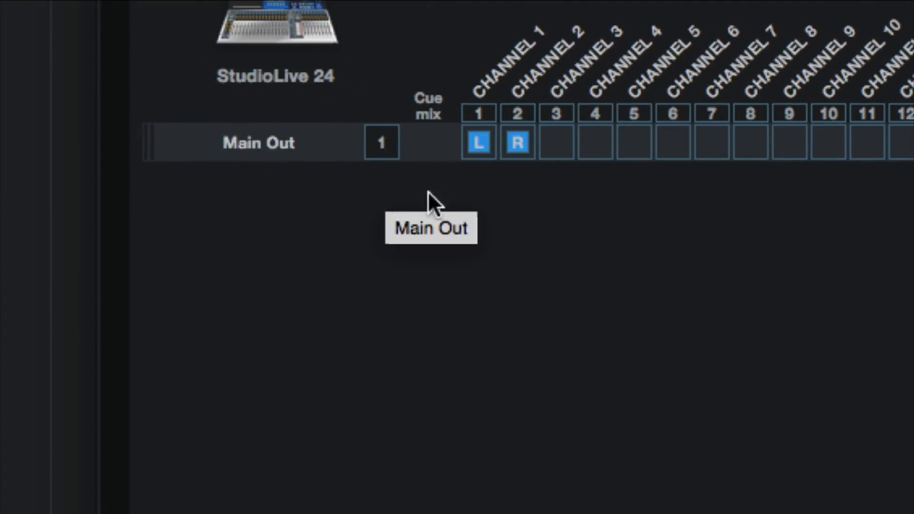
left_click(554, 140)
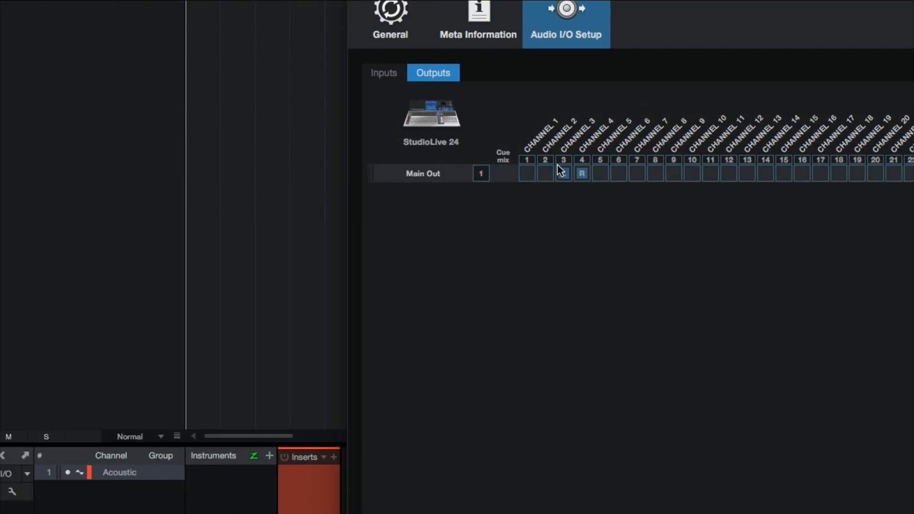
left_click(602, 173)
left_click(529, 171)
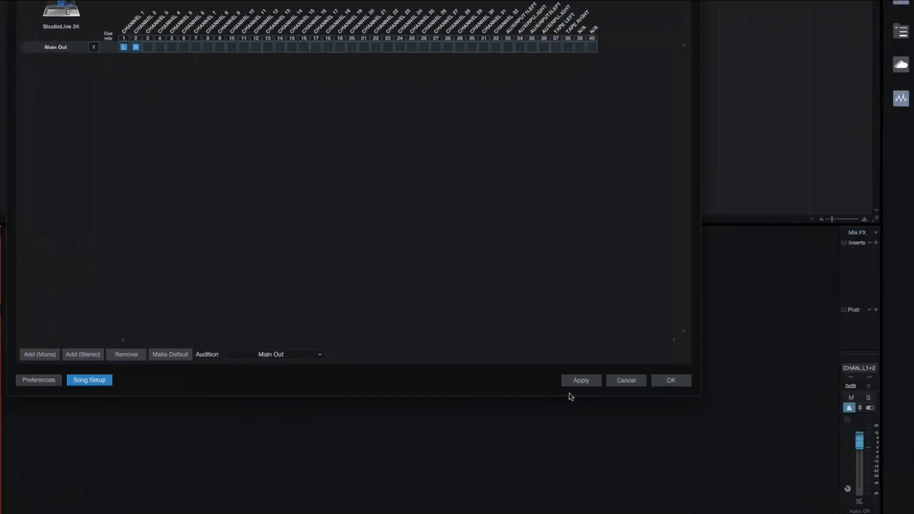
left_click(587, 379)
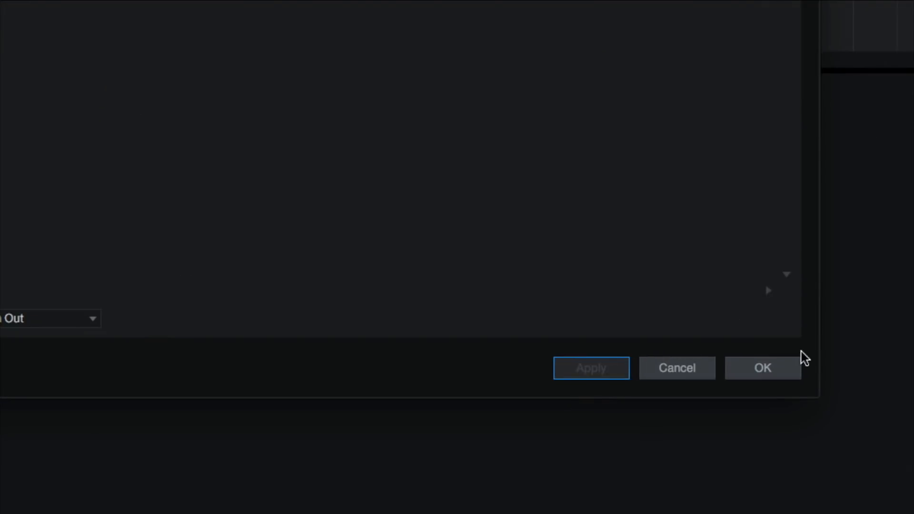
left_click(685, 380)
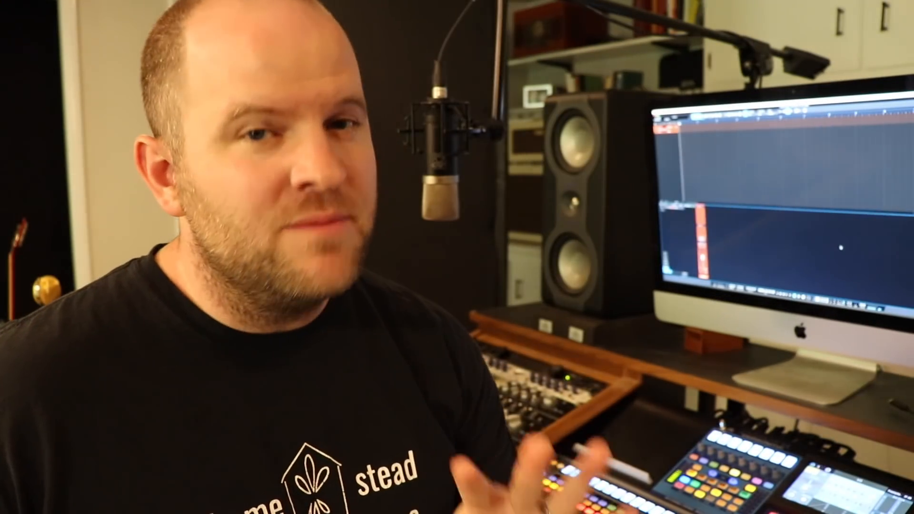